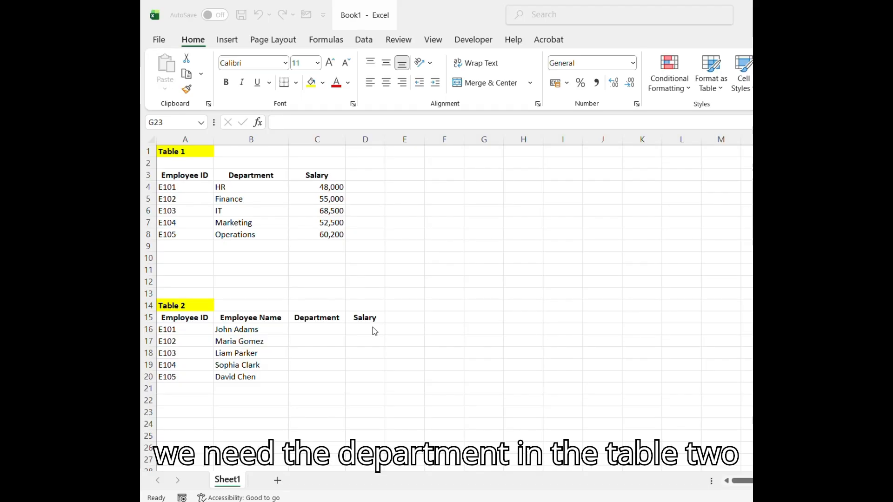
Step: Start a VLOOKUP formula in C16 of Table 2's Department column, using employee ID cell A16 as the lookup value
left_click(321, 328)
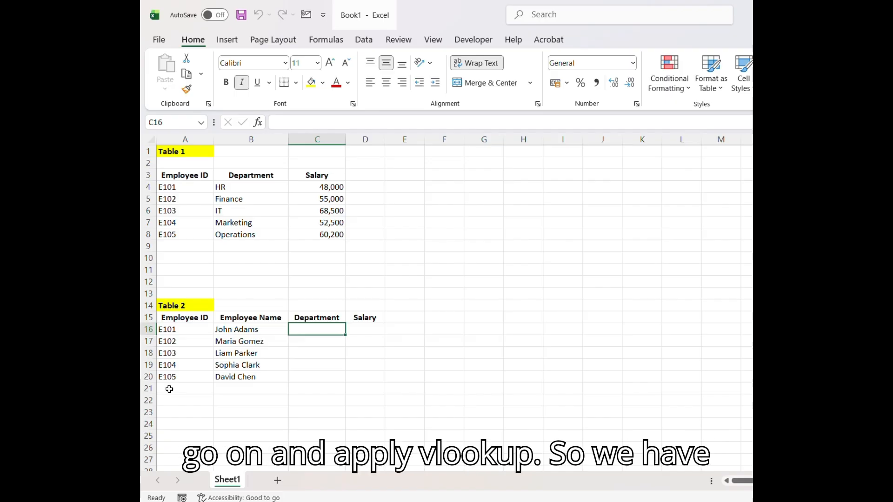
type("==")
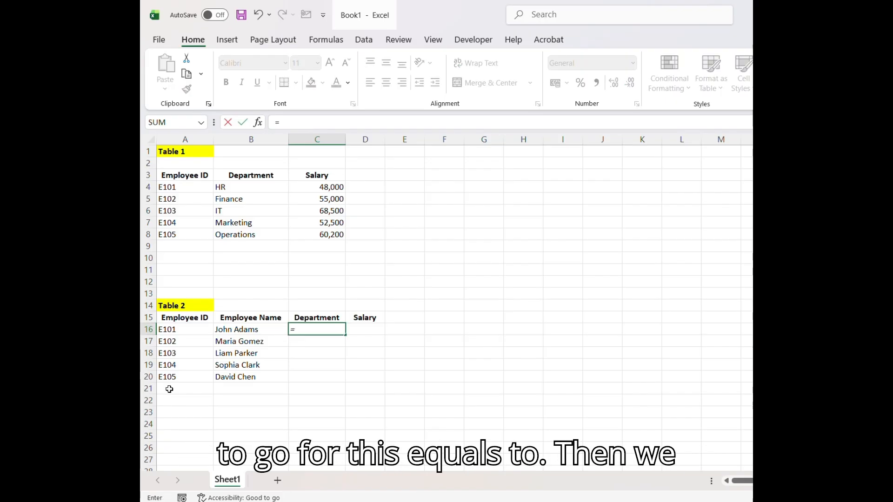
type("vl")
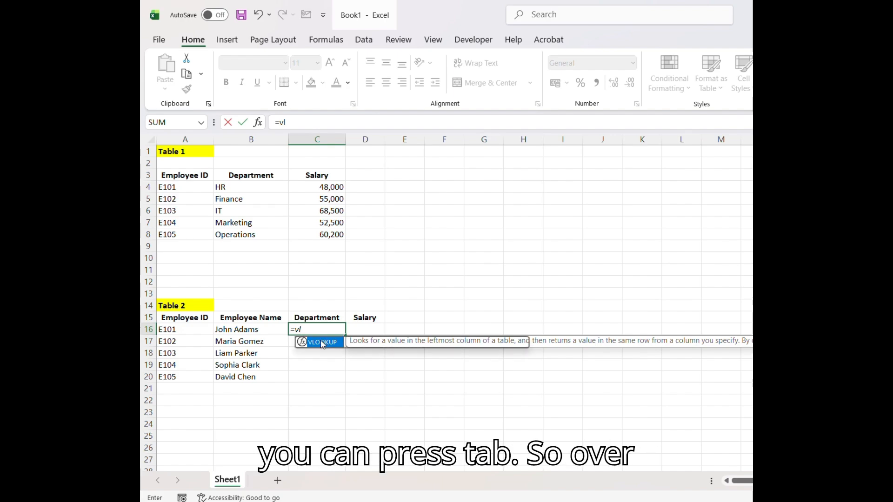
key("Tab")
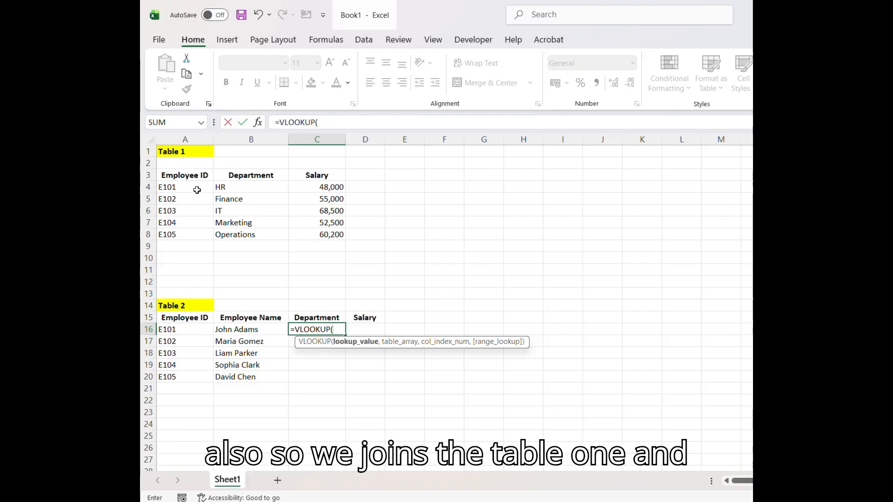
left_click(189, 330)
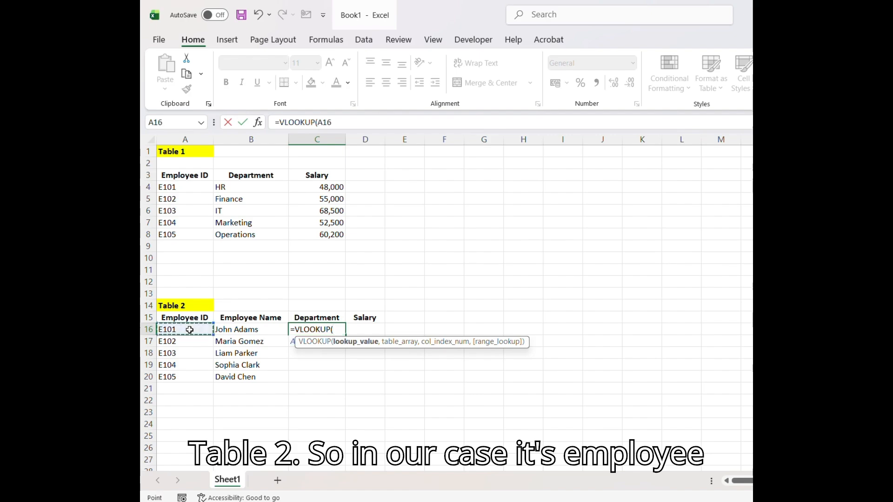
type(",")
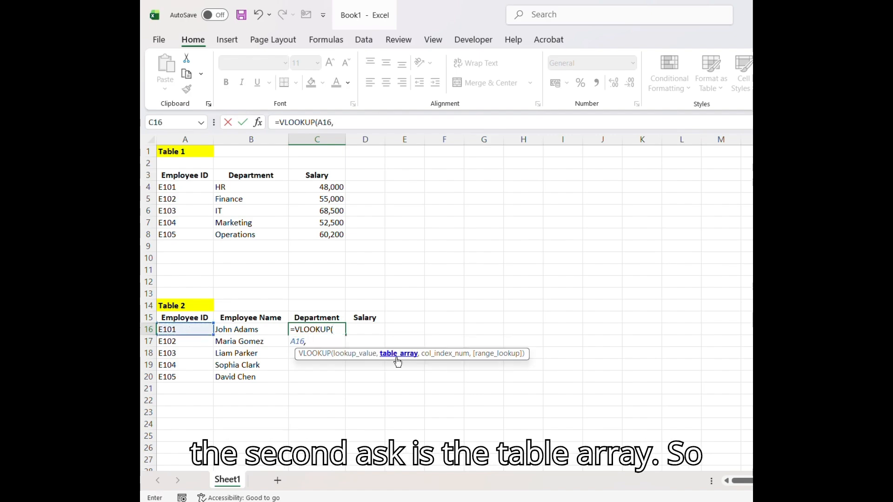
Step: Complete the C16 formula with Table 1's range A3:C8 as table array, column index 2 and exact match (FALSE)
left_click(192, 176)
left_click_drag(192, 177, 339, 240)
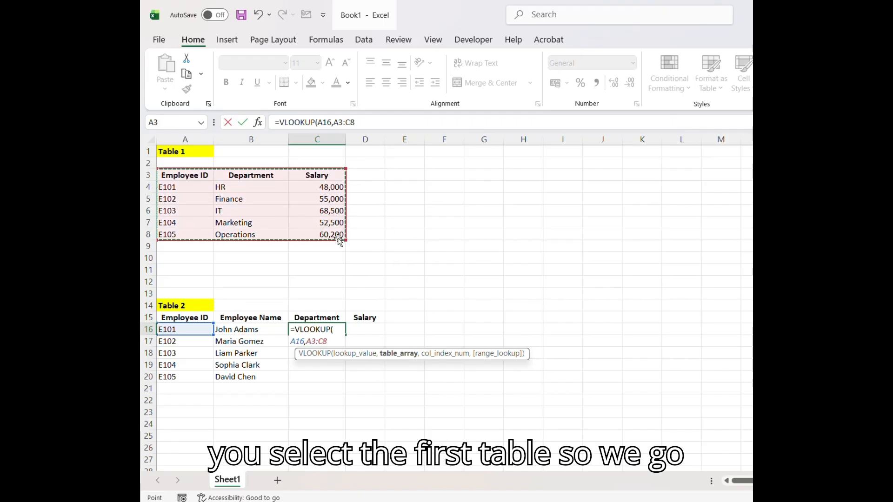
type(",")
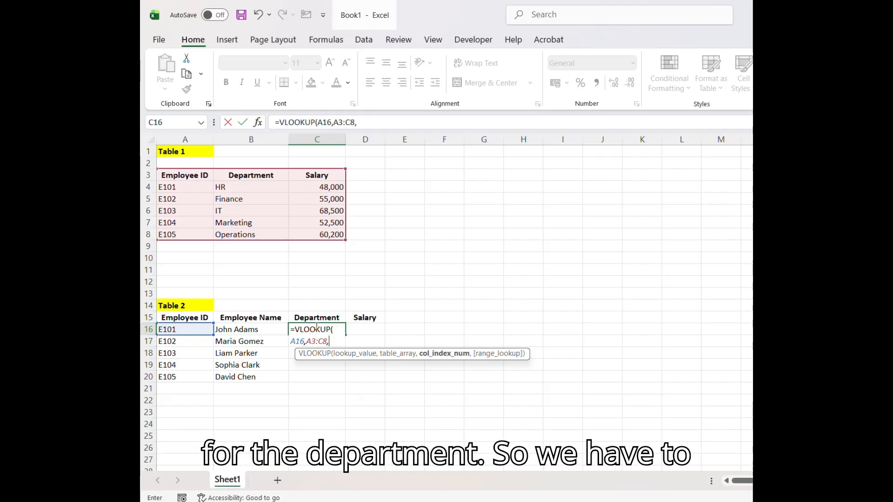
type("2,")
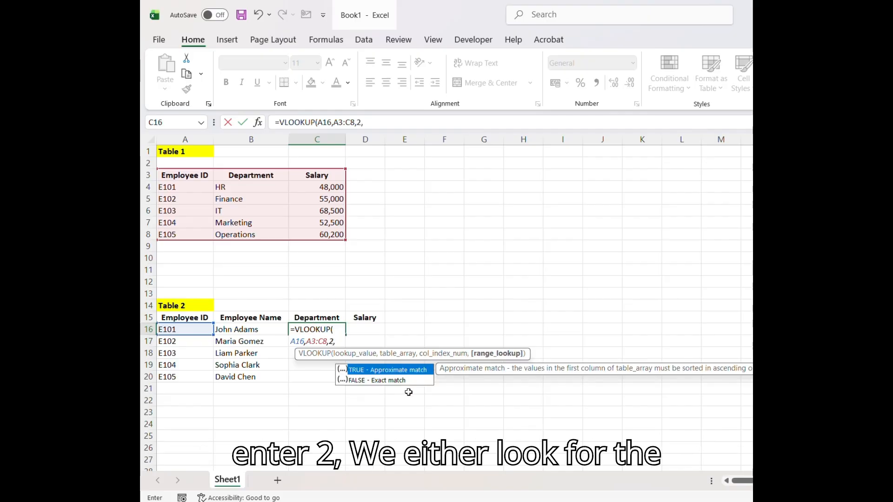
double_click(378, 380)
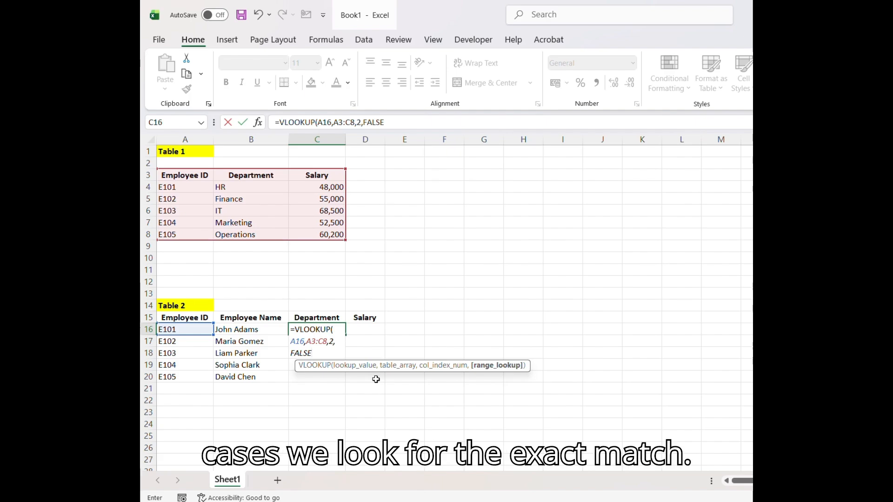
type(")")
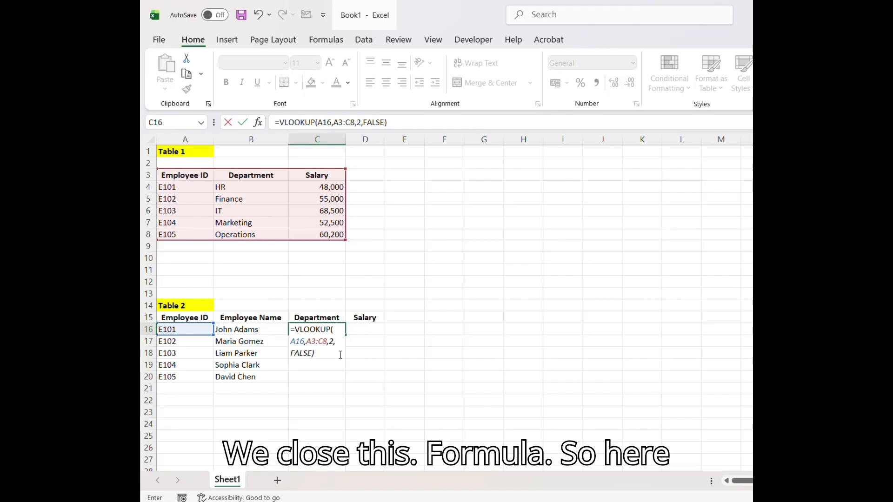
key("Return")
Step: Fill the Department formula from C16 down to C20 and inspect the table ranges in the copied formulas
left_click(299, 328)
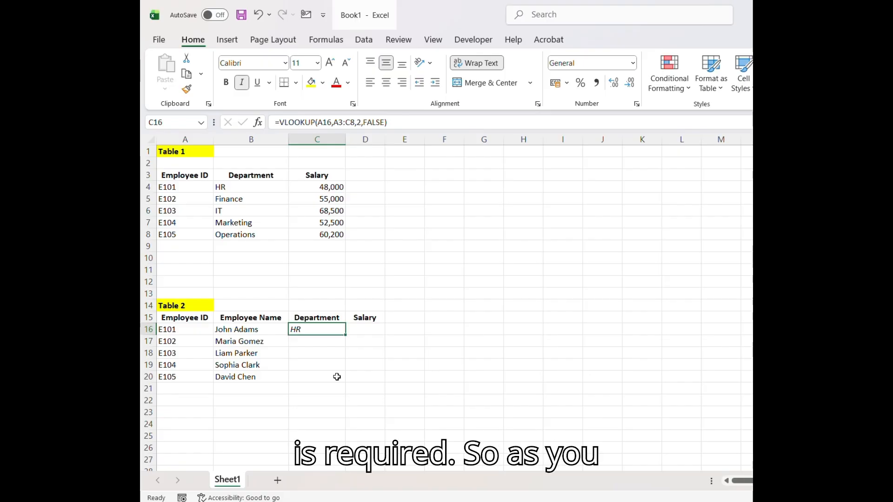
left_click_drag(344, 337, 337, 387)
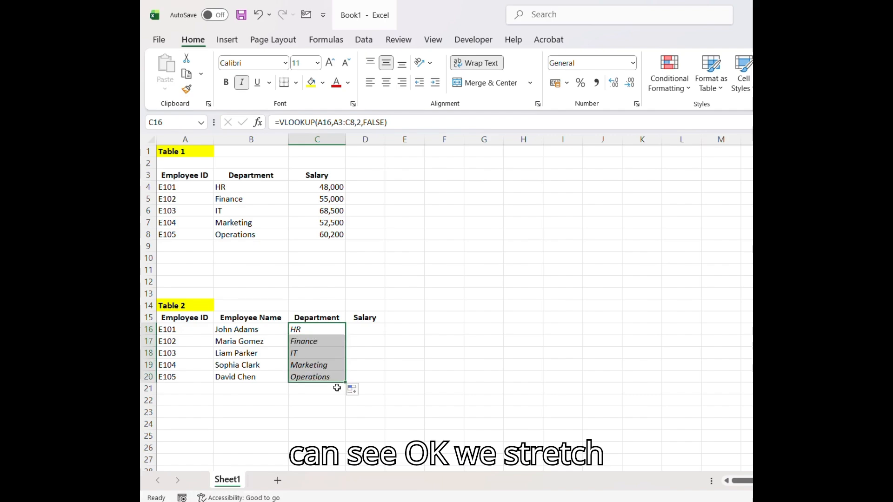
left_click(306, 340)
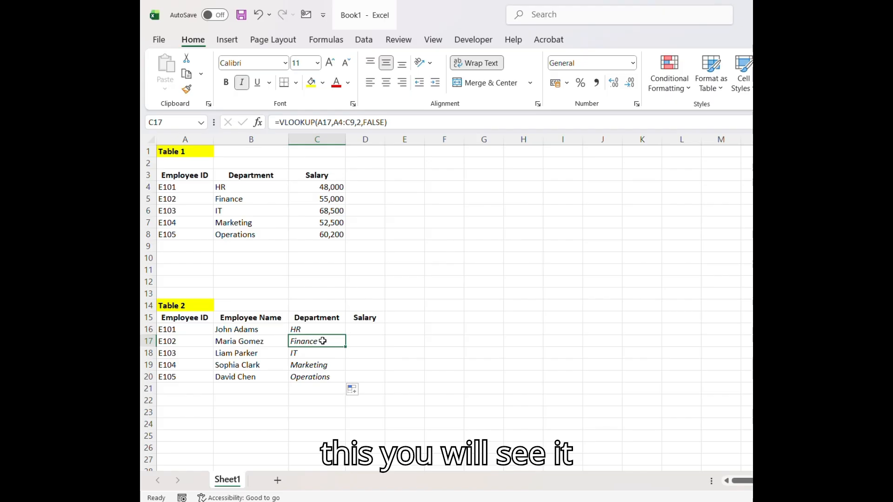
left_click(323, 363)
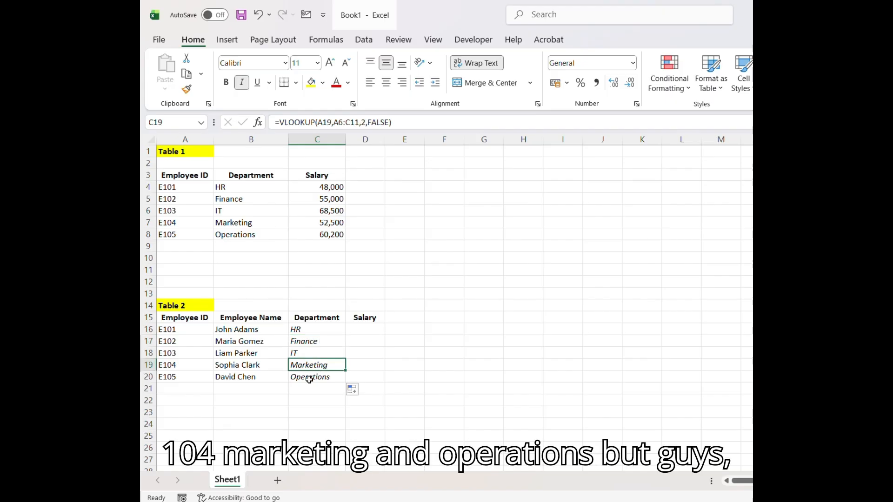
left_click(309, 375)
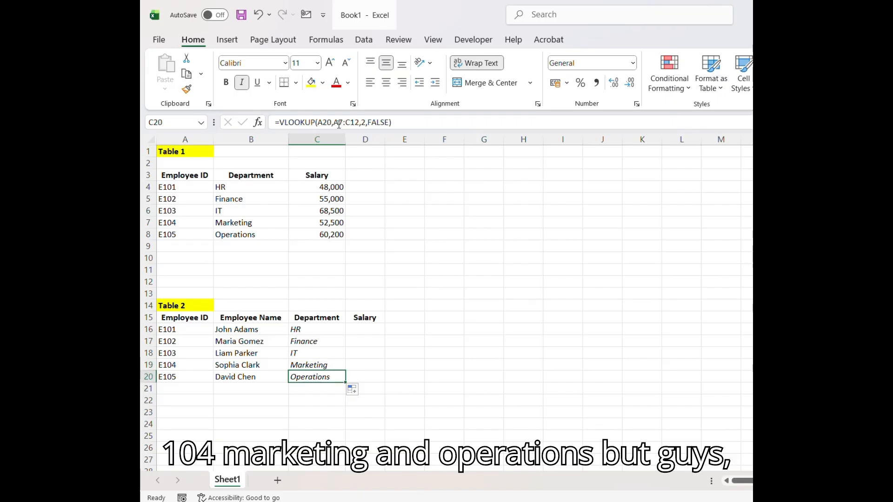
left_click(396, 121)
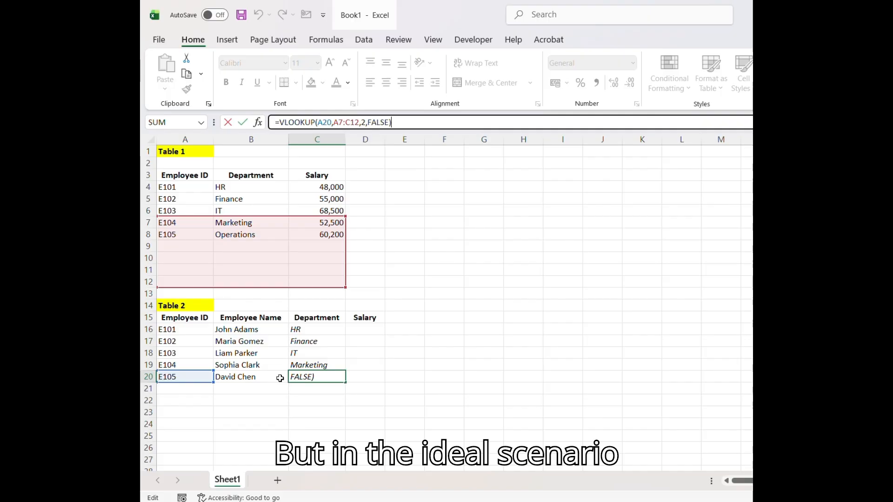
Step: Make the table array in C16 absolute as $A$3:$C$8 and fill the corrected Department formula down to C20
left_click(335, 325)
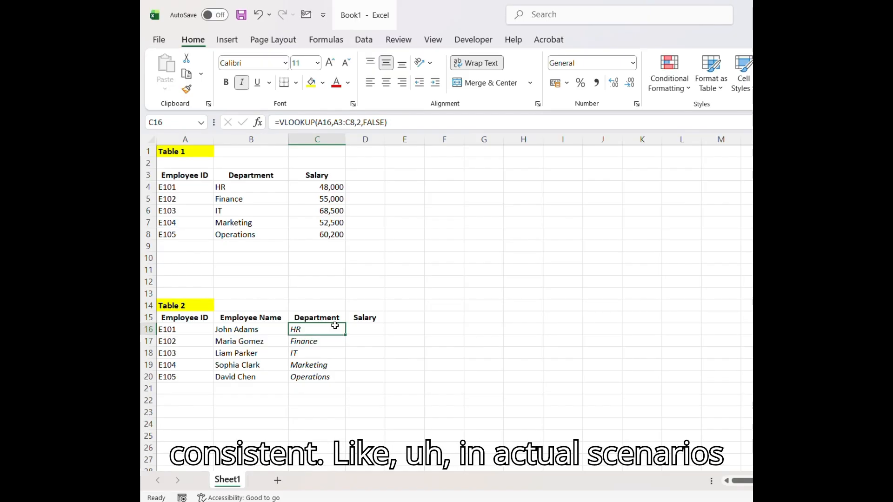
left_click(338, 121)
left_click_drag(333, 122, 357, 122)
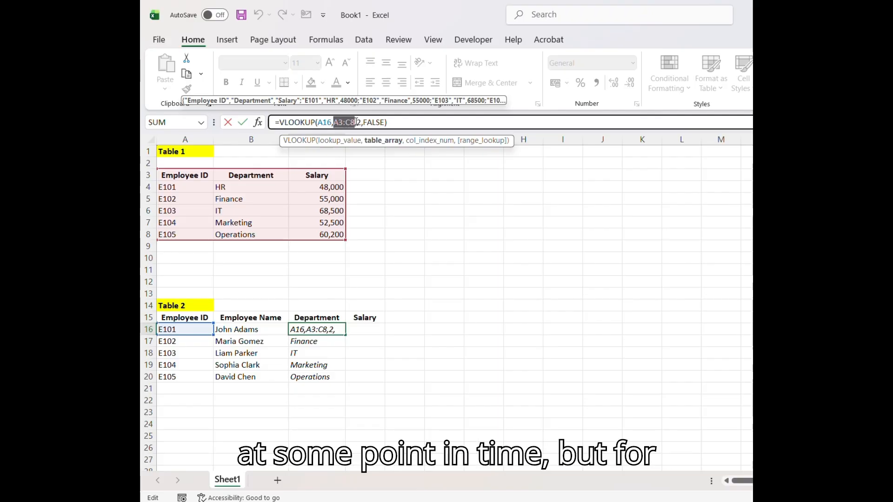
key("F4")
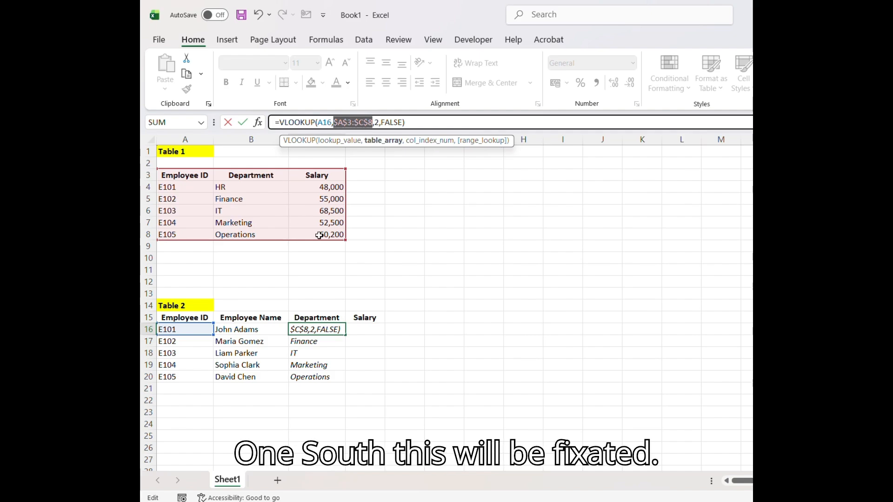
key("Return")
left_click(314, 330)
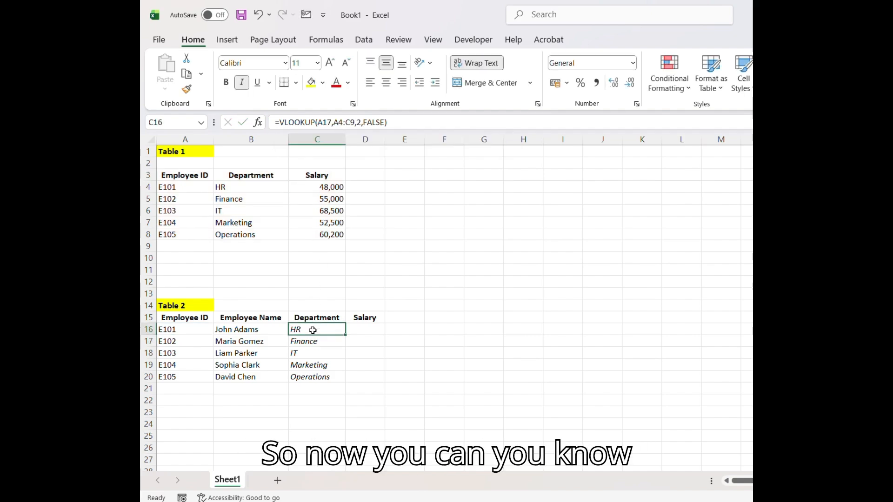
left_click_drag(343, 335, 339, 382)
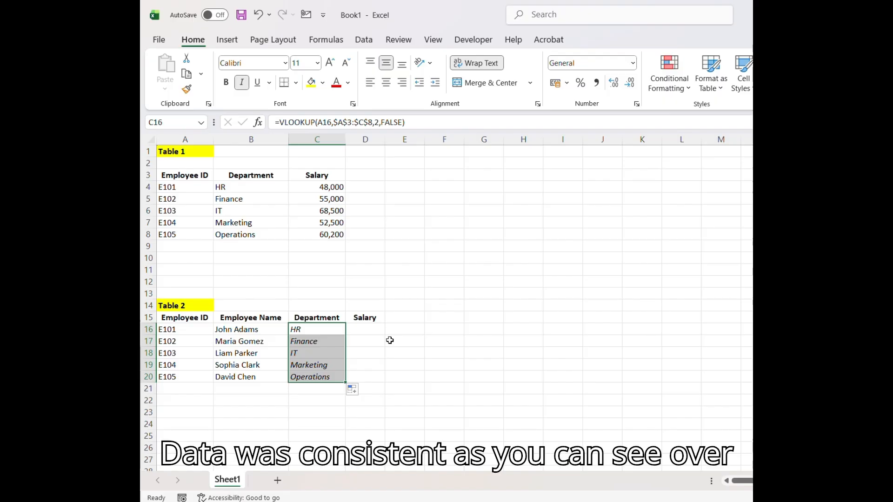
Step: Change the last digit of the employee ID in A17 to 3 to test the Department lookup
double_click(176, 341)
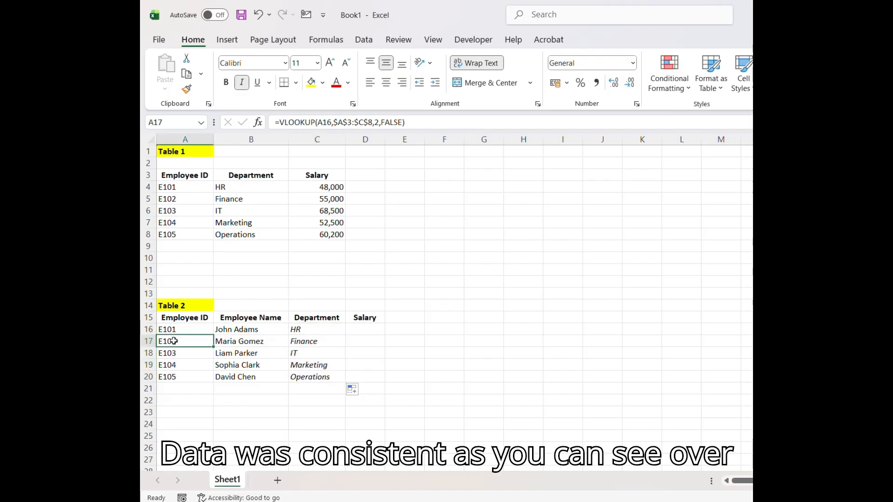
left_click_drag(176, 341, 172, 341)
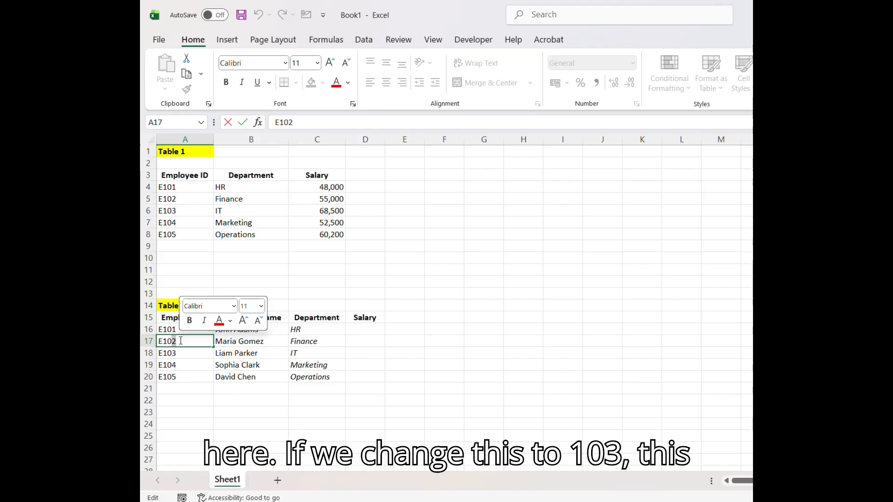
type("3")
key("Return")
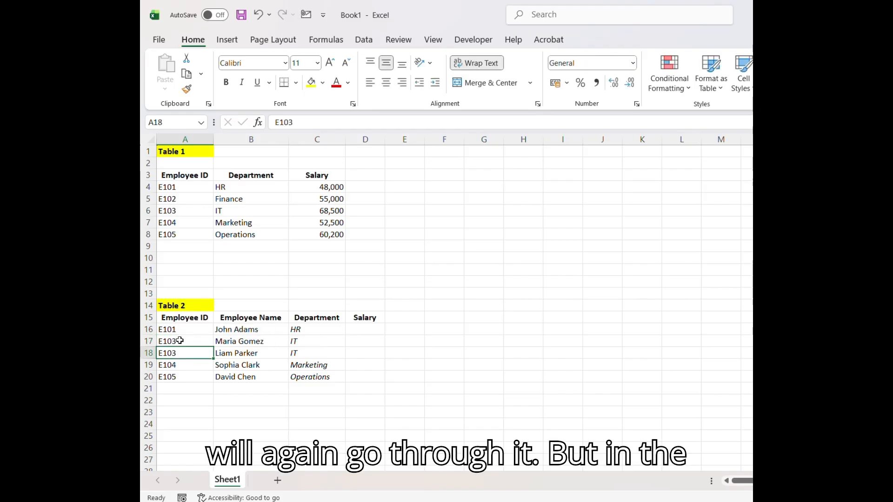
Step: Restore the last digit of the employee ID in A17 to 2
double_click(179, 341)
key("BackSpace")
type("2")
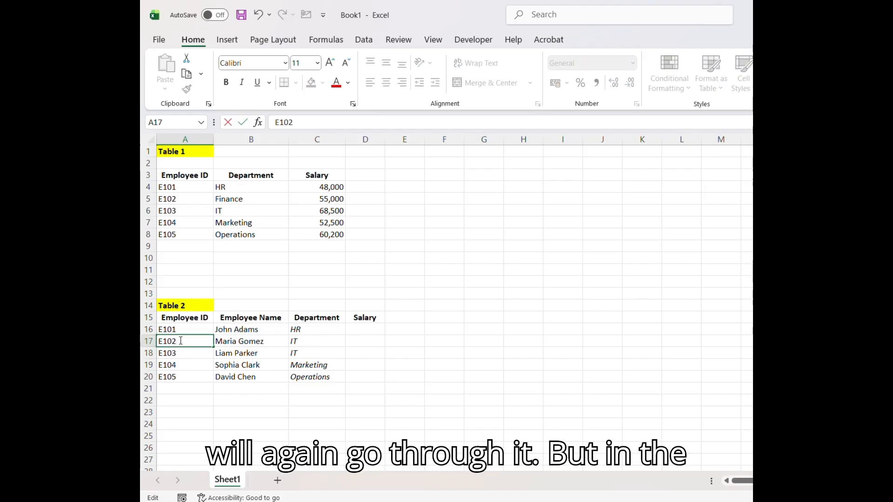
key("Return")
Step: Start a VLOOKUP formula in Salary cell D16 with lookup value A16 and the absolute table array $A$3:$C$8
left_click(359, 330)
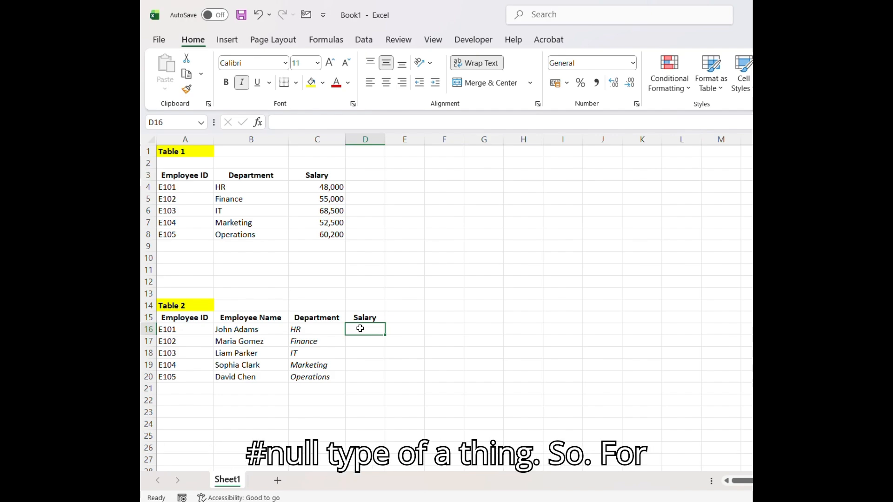
type("=")
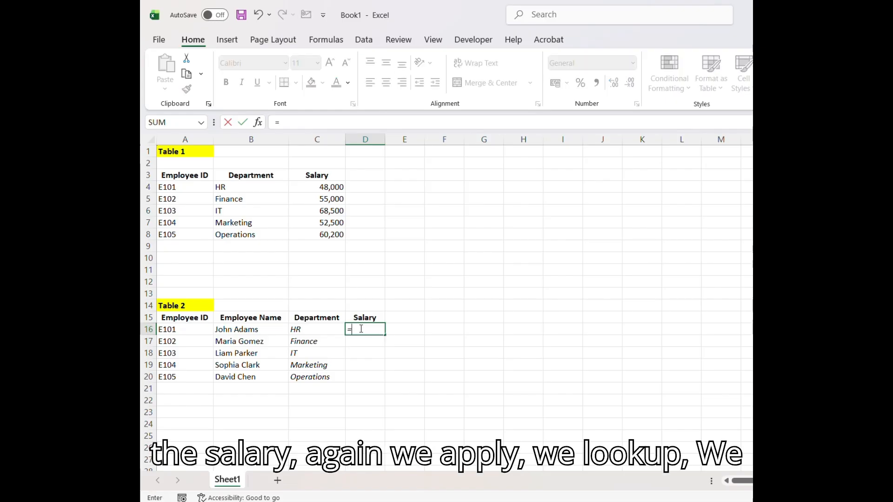
type("vloo")
key("Tab")
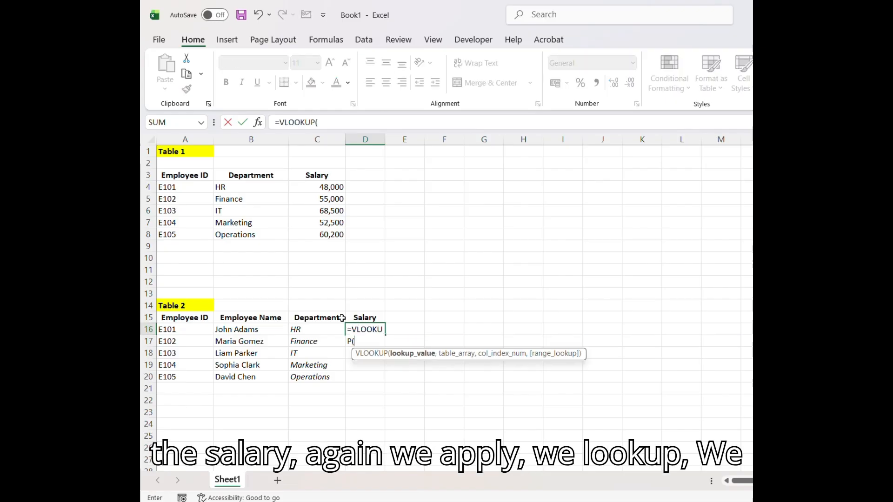
left_click(183, 329)
type(",")
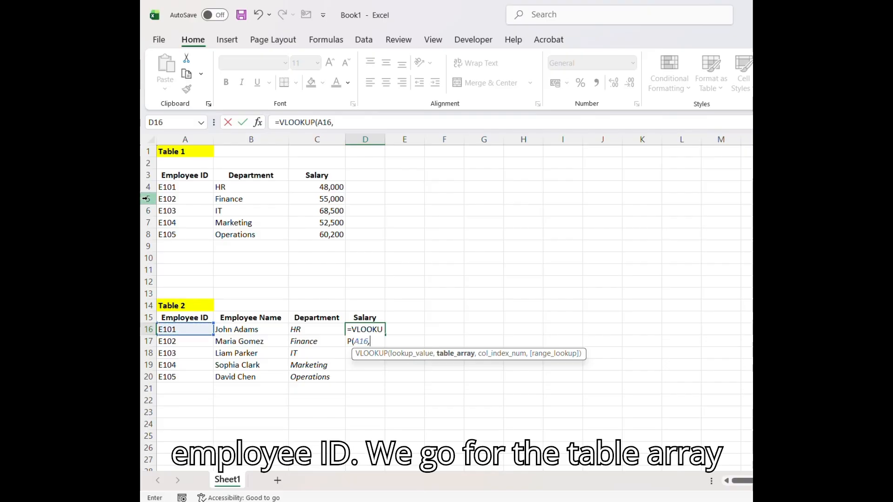
left_click_drag(174, 176, 332, 235)
key("F4")
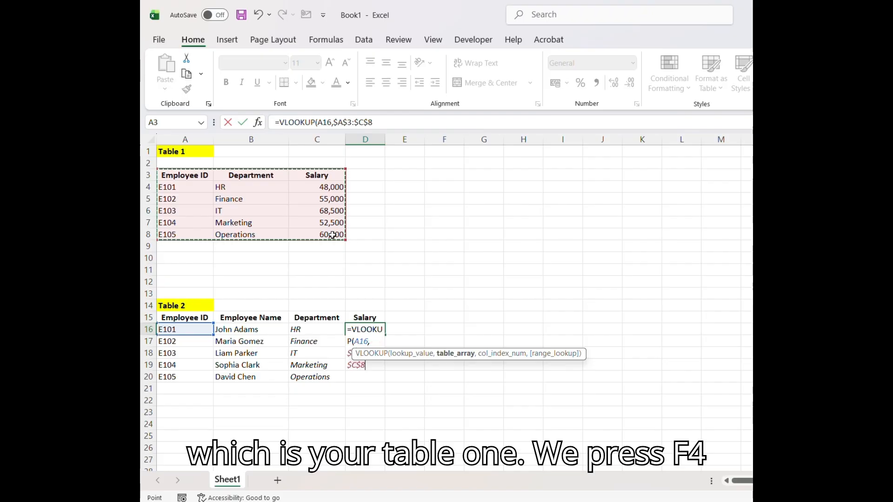
type(",")
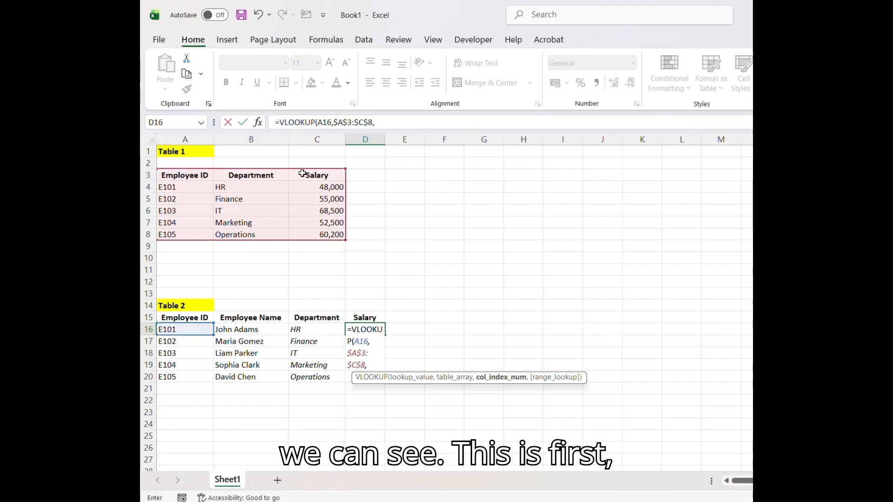
Step: Finish the D16 formula with column index 3 and exact match (FALSE), and fill it down to D20
type("3")
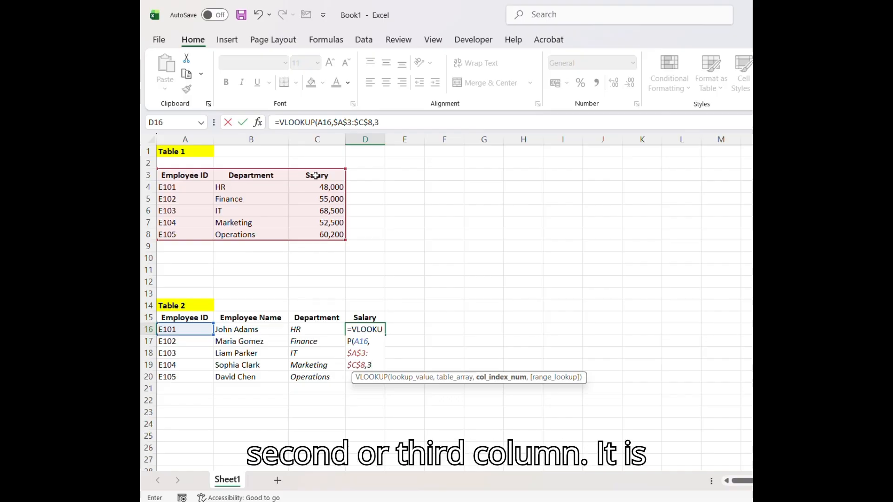
type(",")
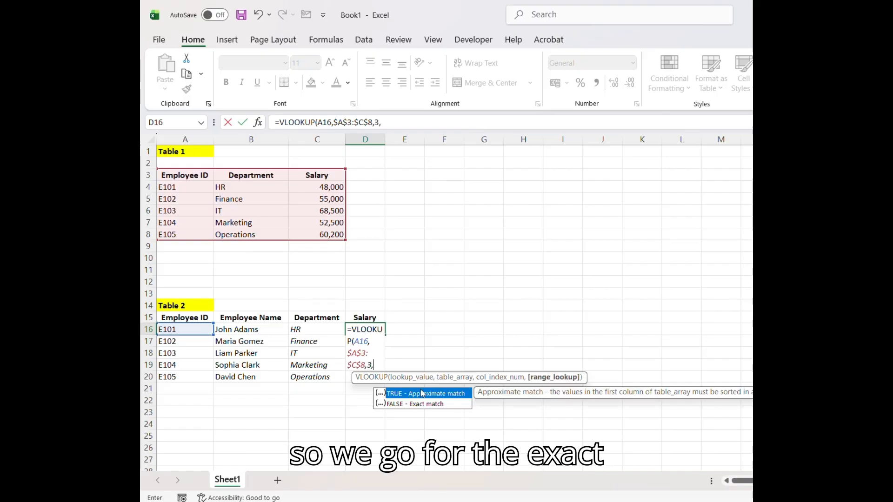
double_click(413, 405)
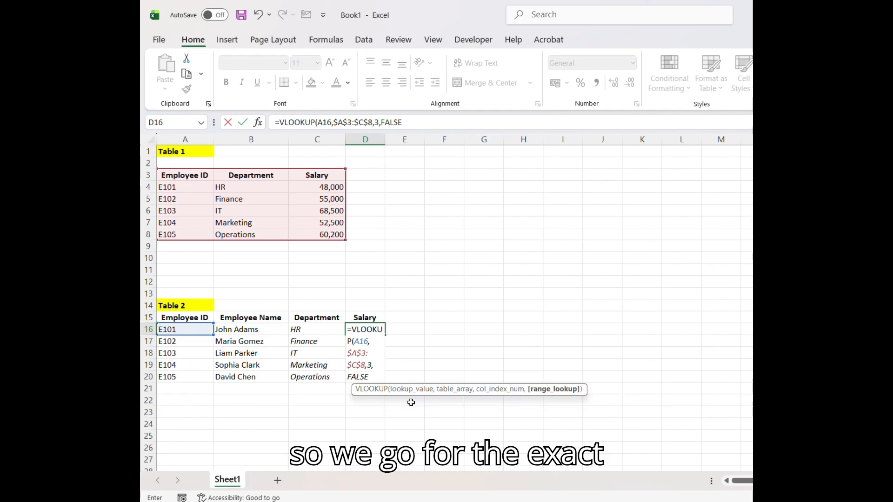
type(")")
key("Return")
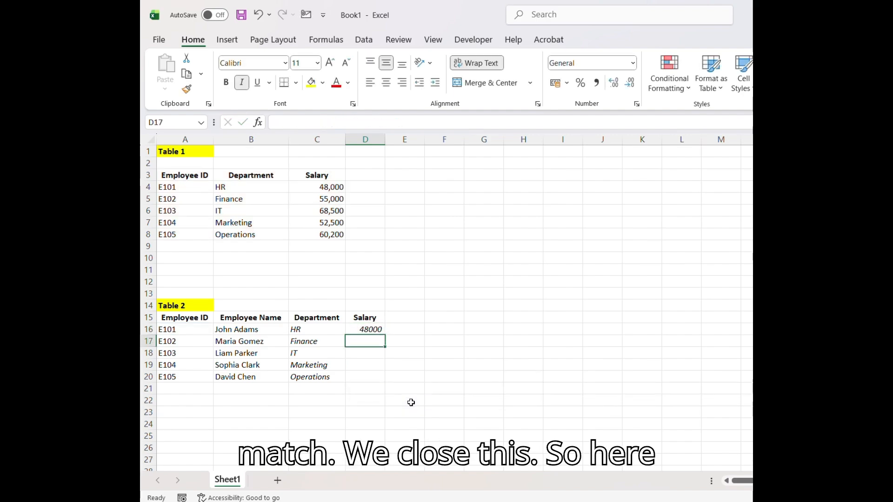
left_click(376, 329)
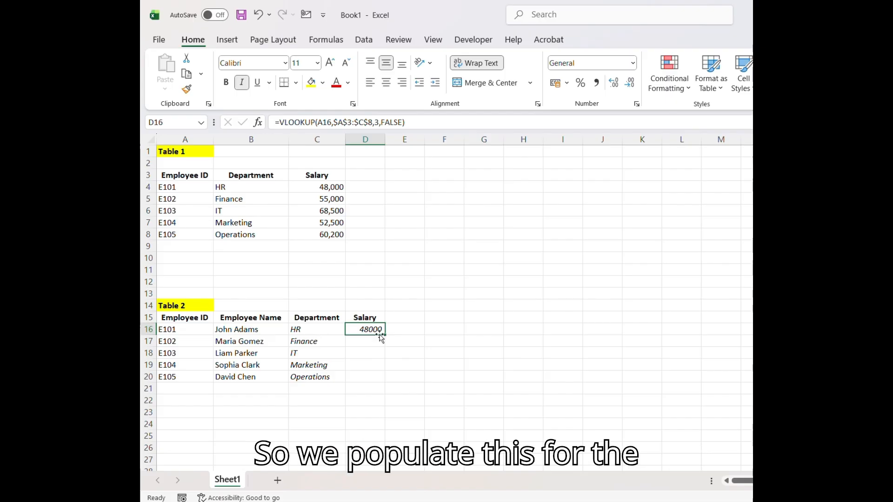
left_click_drag(380, 335, 382, 384)
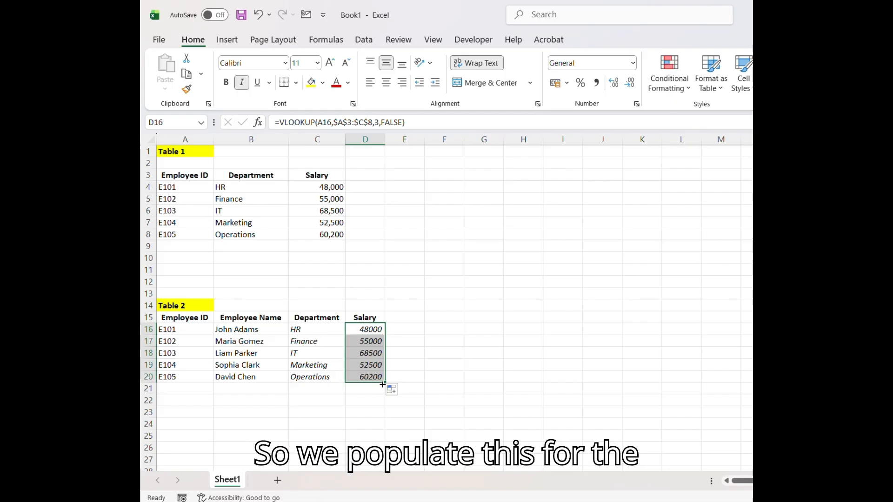